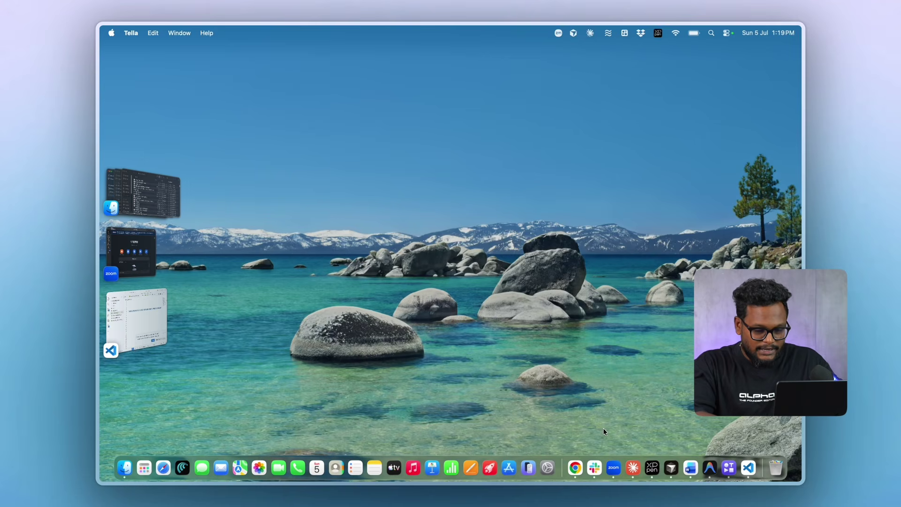
Step: Switch to Chrome and look over the Loopa homepage and the Manus start page, including Loopa's AI workflows section
{"action": "left_click", "coordinate": [575, 468]}
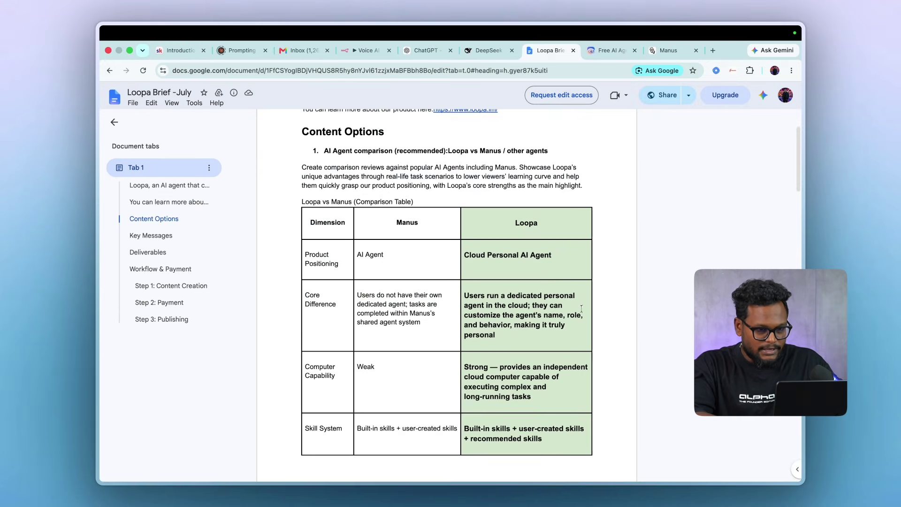
{"action": "left_click", "coordinate": [599, 51]}
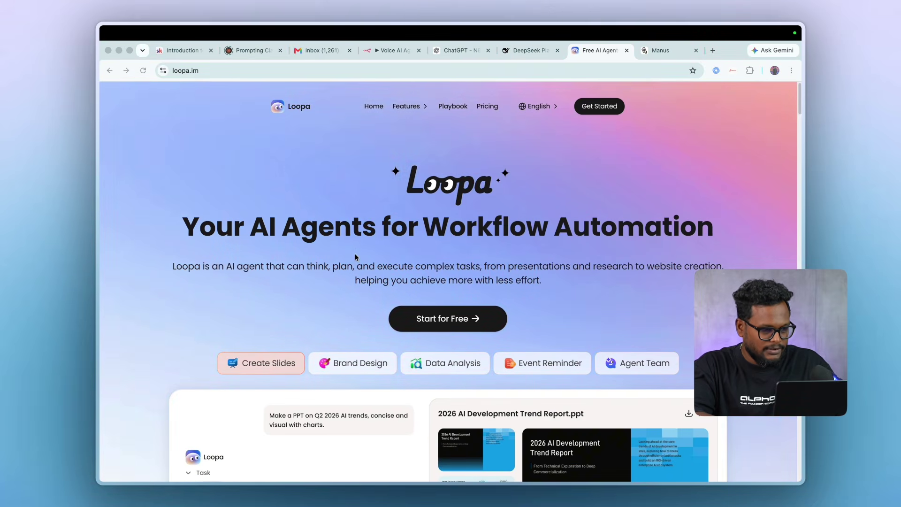
{"action": "scroll", "coordinate": [354, 255], "scroll_direction": "down", "scroll_amount": 3}
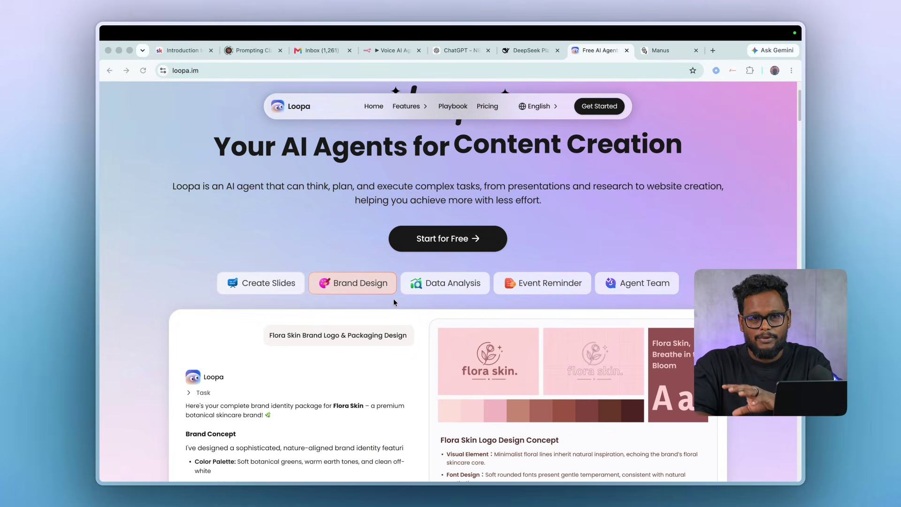
{"action": "left_click", "coordinate": [647, 54]}
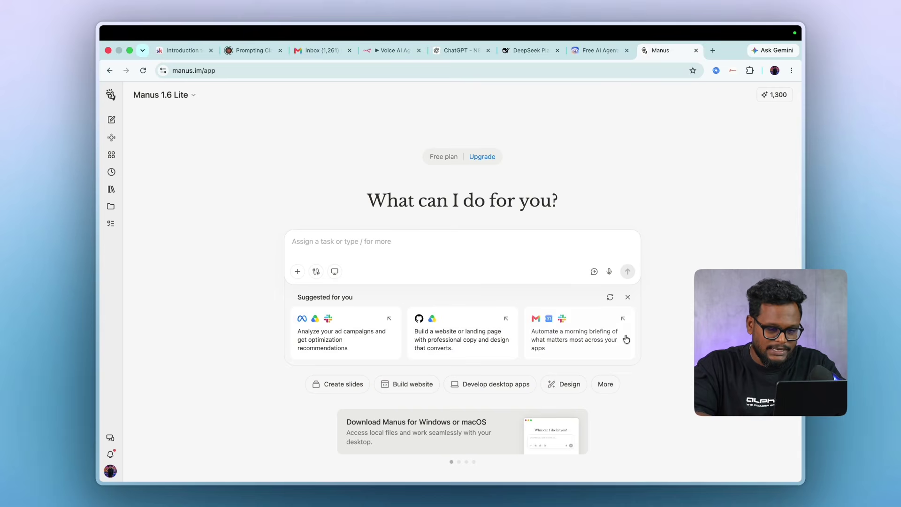
{"action": "left_click", "coordinate": [587, 51]}
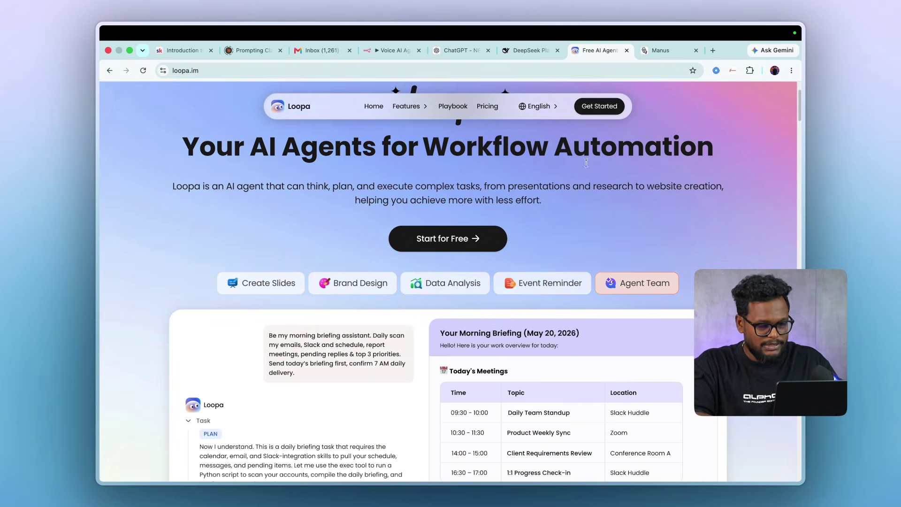
{"action": "scroll", "coordinate": [470, 187], "scroll_direction": "down", "scroll_amount": 10}
{"action": "scroll", "coordinate": [472, 191], "scroll_direction": "down", "scroll_amount": 3}
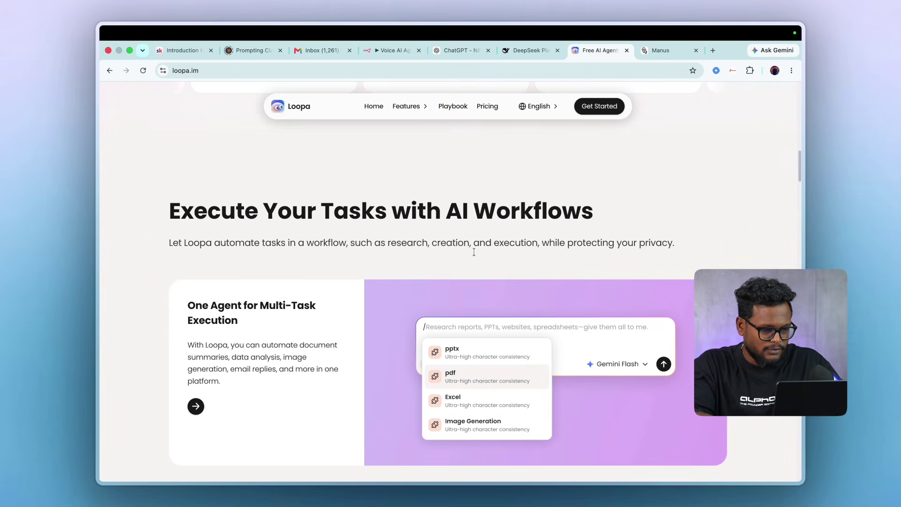
{"action": "left_click_drag", "start_coordinate": [217, 305], "coordinate": [315, 305]}
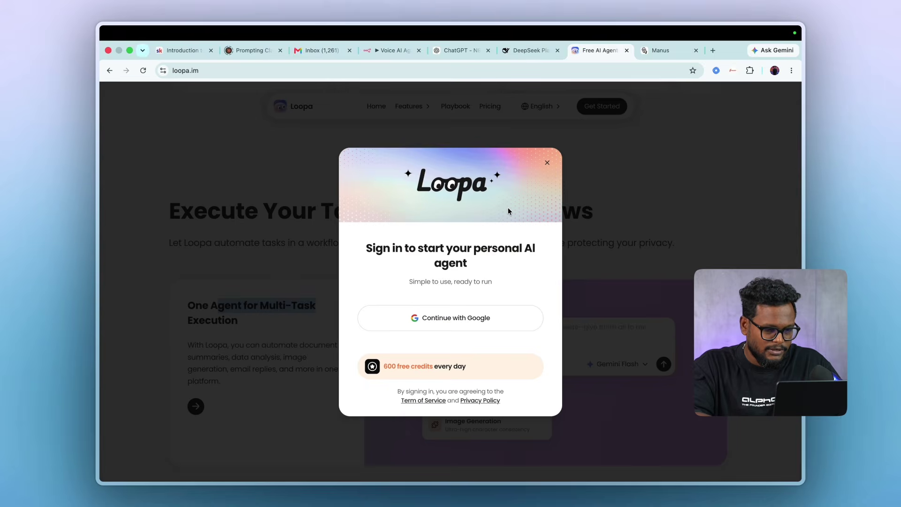
Step: Sign in to Loopa with the first listed Google account and approve the access
{"action": "left_click", "coordinate": [459, 319]}
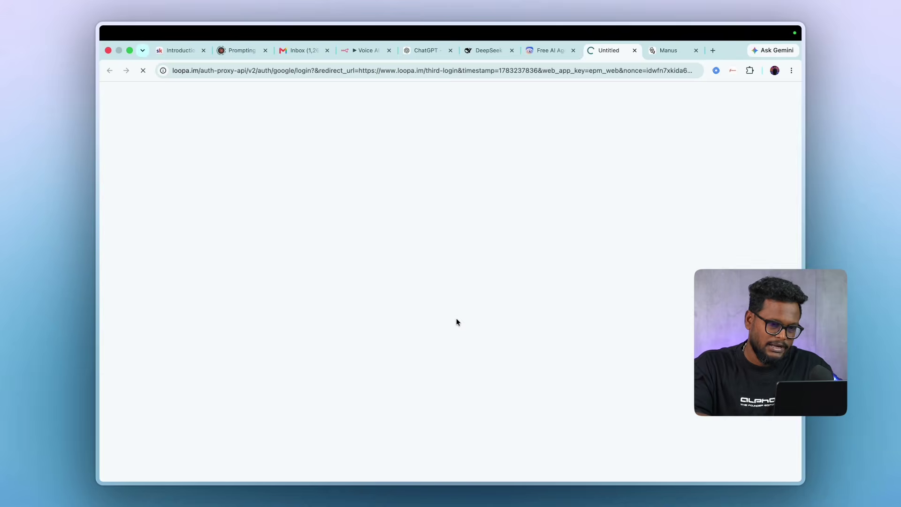
{"action": "left_click", "coordinate": [531, 189]}
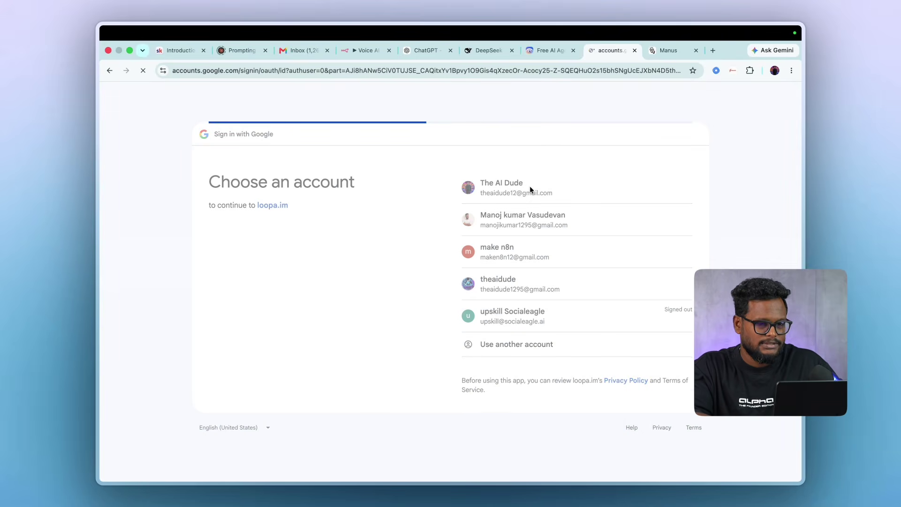
{"action": "left_click", "coordinate": [641, 370]}
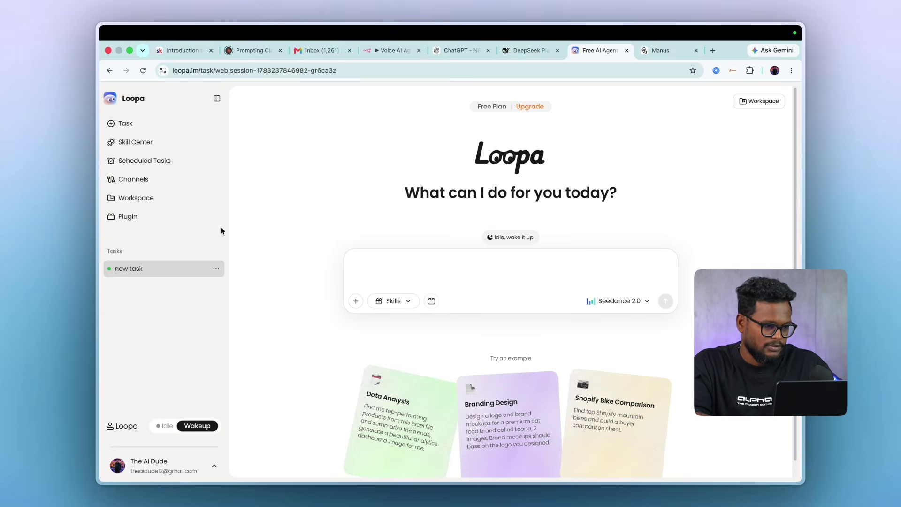
Step: Examine Loopa's Skill Center: the custom skills, the recommended skills for Productivity and Marketing, and the built-in skills
{"action": "left_click", "coordinate": [140, 144]}
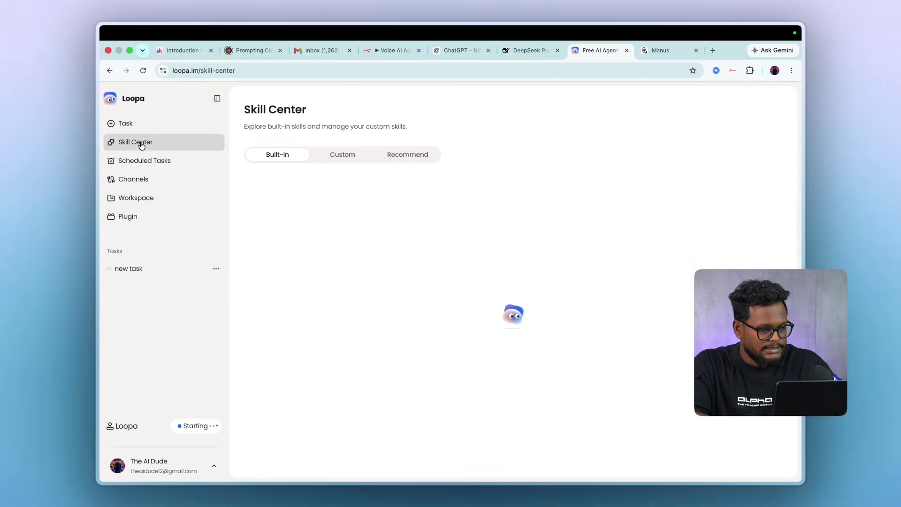
{"action": "left_click", "coordinate": [333, 157]}
{"action": "left_click", "coordinate": [383, 156]}
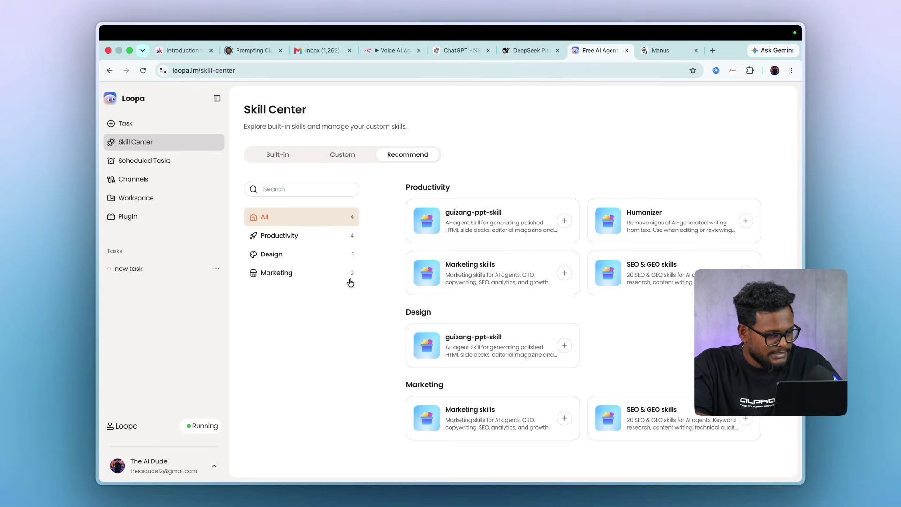
{"action": "left_click", "coordinate": [304, 240]}
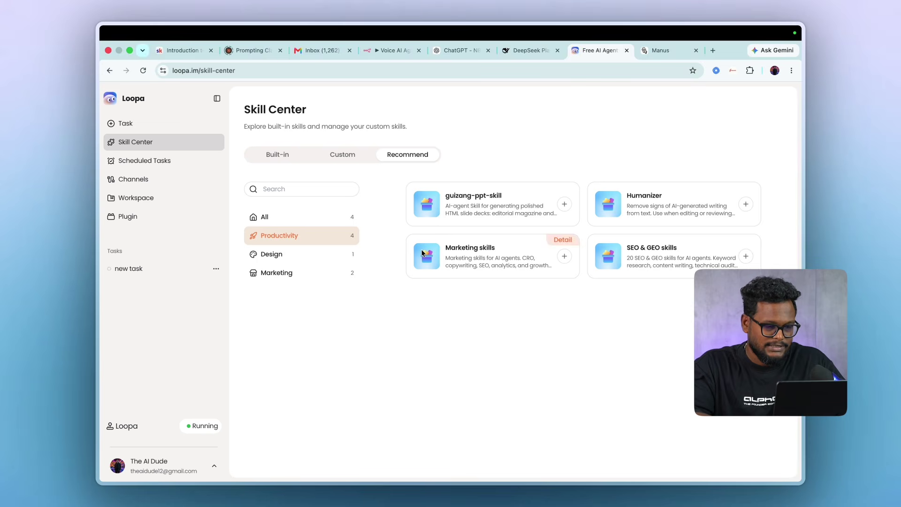
{"action": "left_click", "coordinate": [320, 279]}
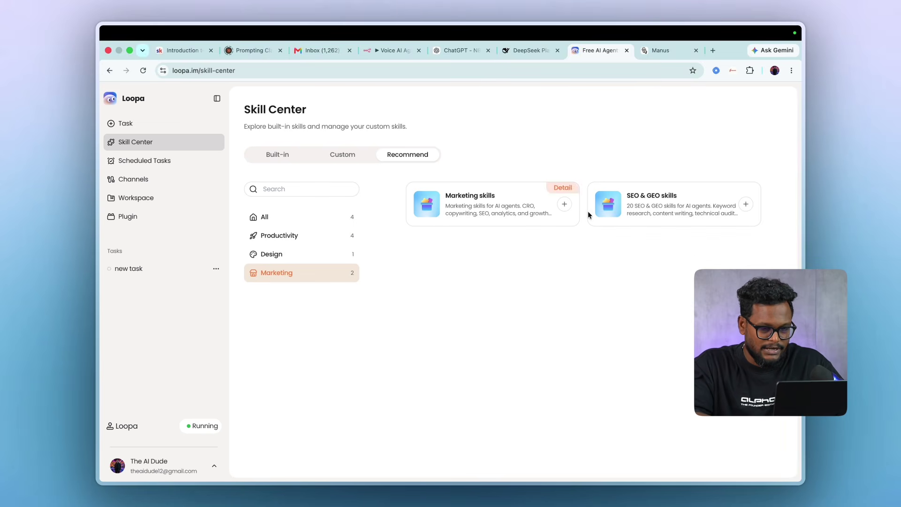
{"action": "left_click", "coordinate": [276, 155]}
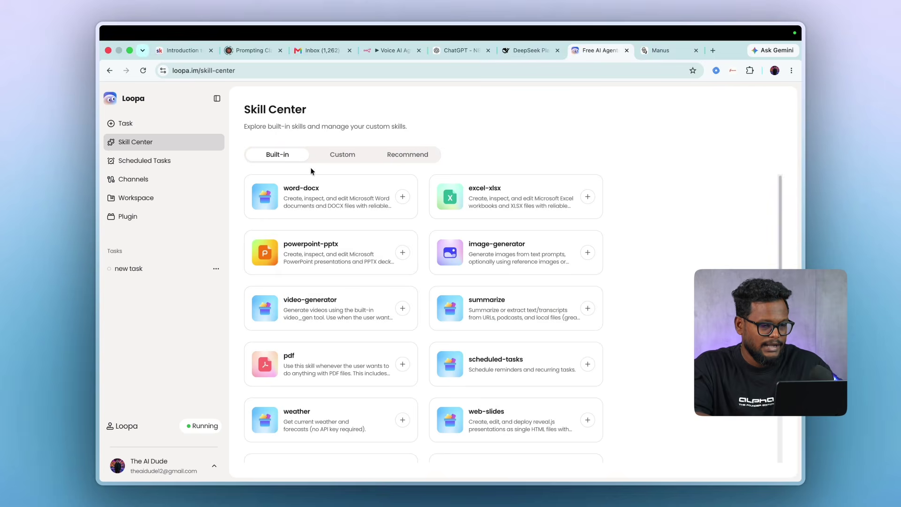
{"action": "left_click", "coordinate": [355, 155]}
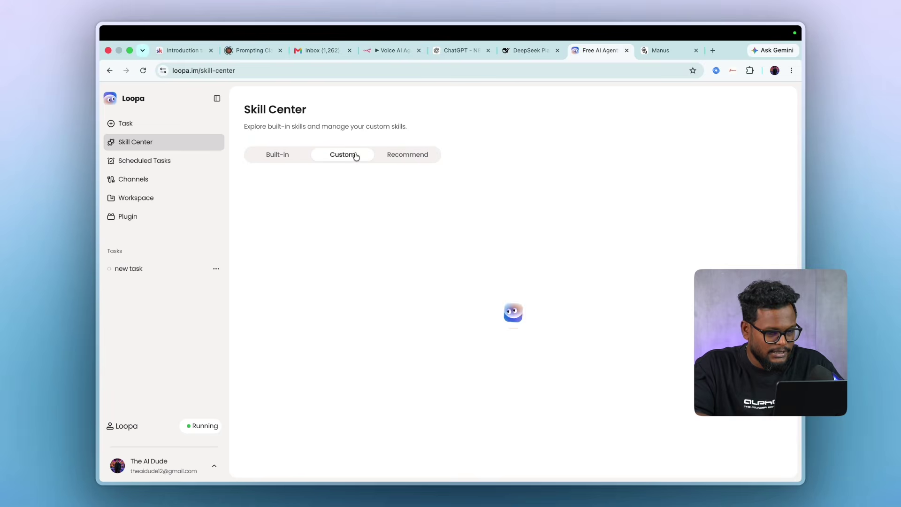
{"action": "left_click", "coordinate": [525, 343]}
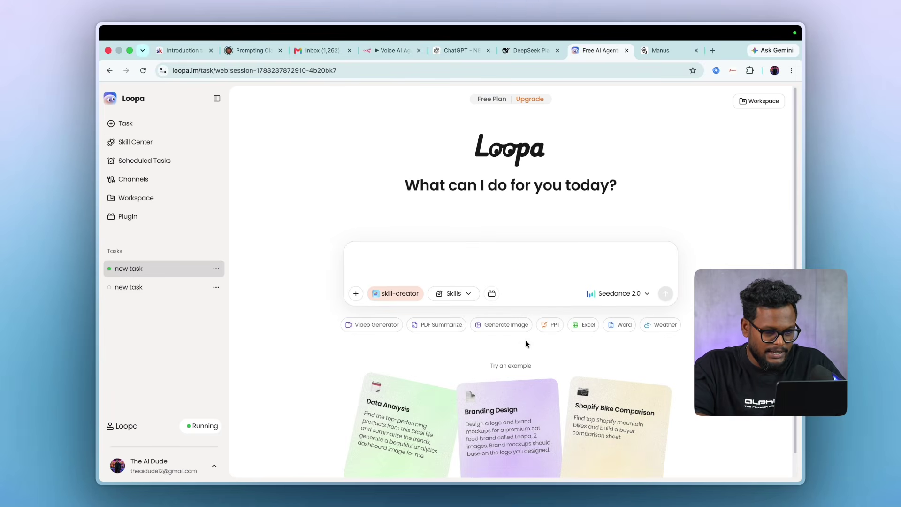
{"action": "left_click", "coordinate": [376, 294]}
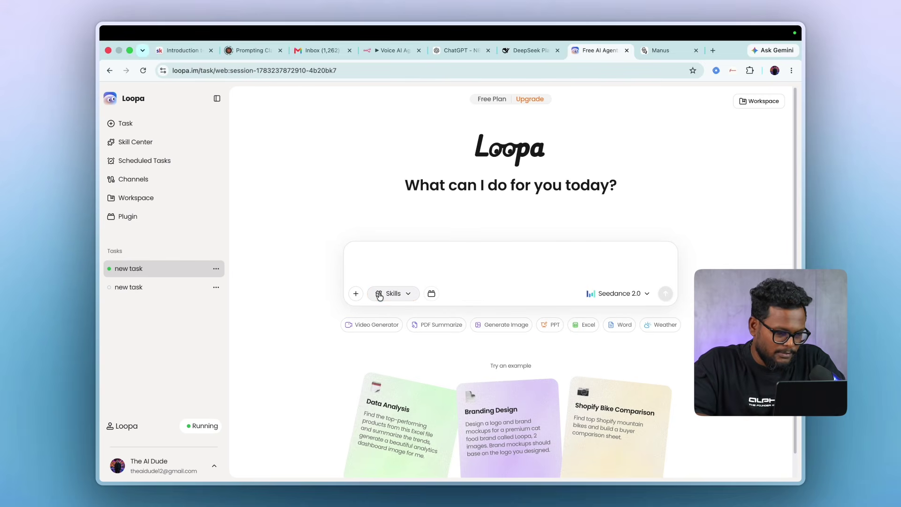
Step: Start a new task reading "Research completely in the internet about the GenAi Adaption in south india and generate ppt for that" with the powerpoint-pptx skill
{"action": "left_click", "coordinate": [136, 128]}
{"action": "type", "text": "Research completely in the internet about the GenAi Adaption in south india and generate pp"}
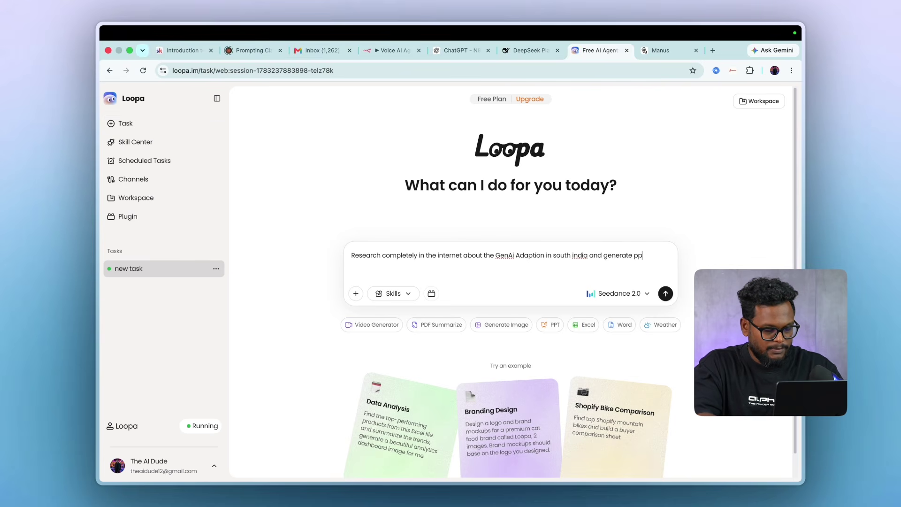
{"action": "type", "text": "t for that"}
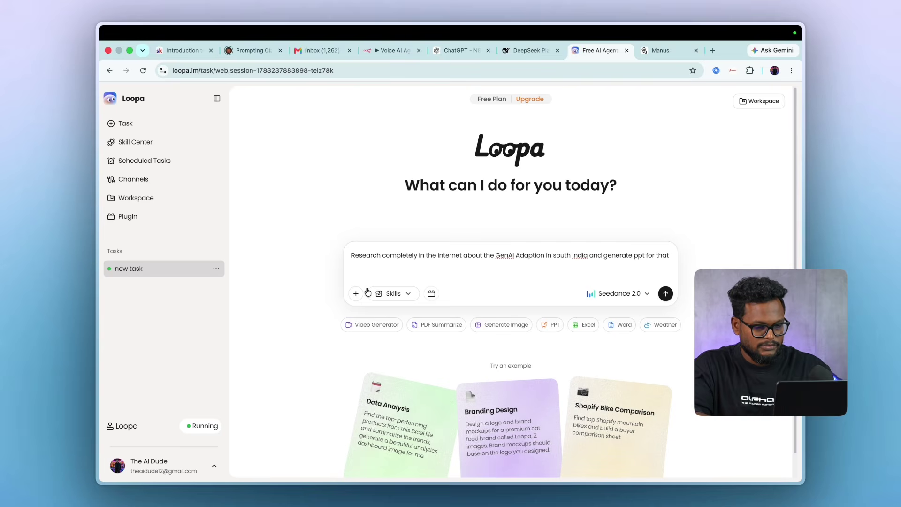
{"action": "left_click", "coordinate": [553, 328]}
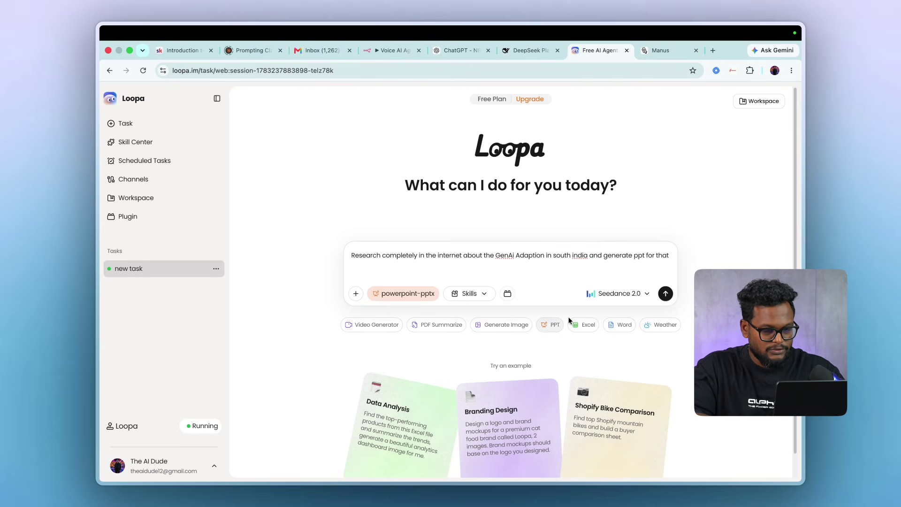
Step: Look through the available LLMs, choose kimi 2.5 for the task and submit the prompt
{"action": "left_click", "coordinate": [641, 294]}
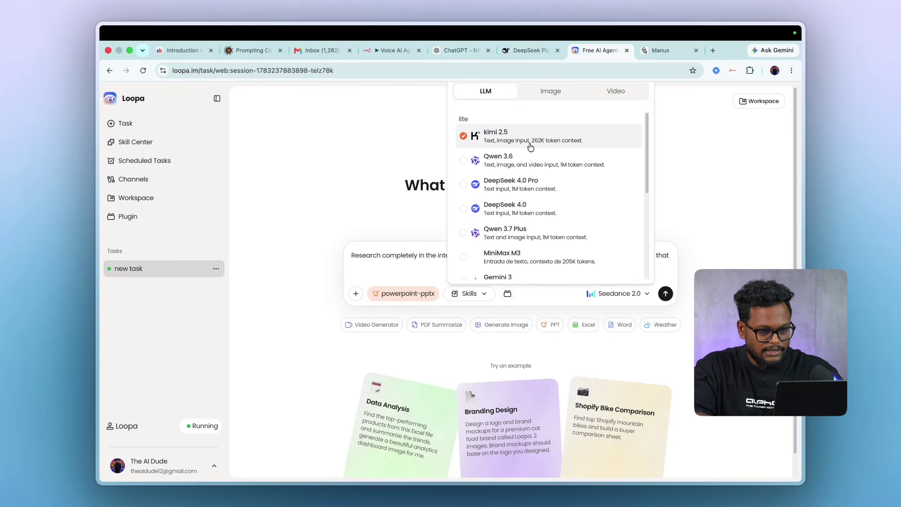
{"action": "scroll", "coordinate": [489, 179], "scroll_direction": "down", "scroll_amount": 3}
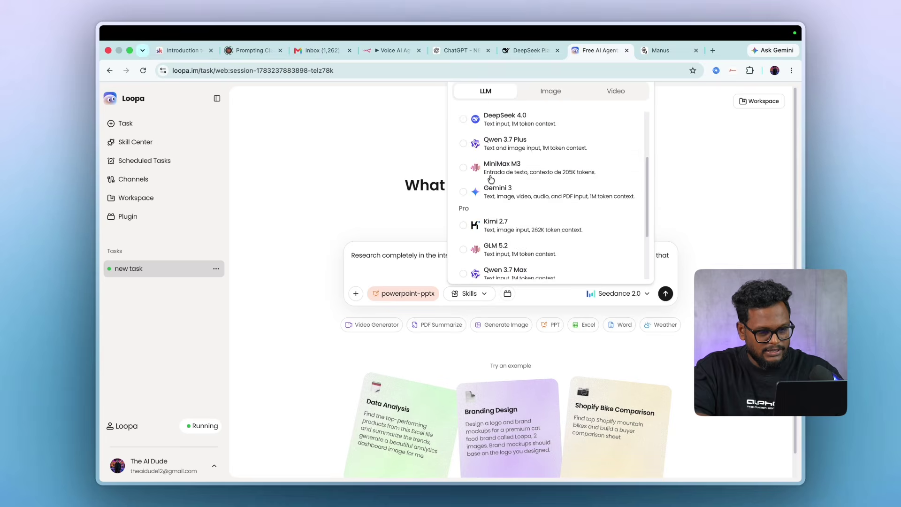
{"action": "scroll", "coordinate": [490, 179], "scroll_direction": "down", "scroll_amount": 2}
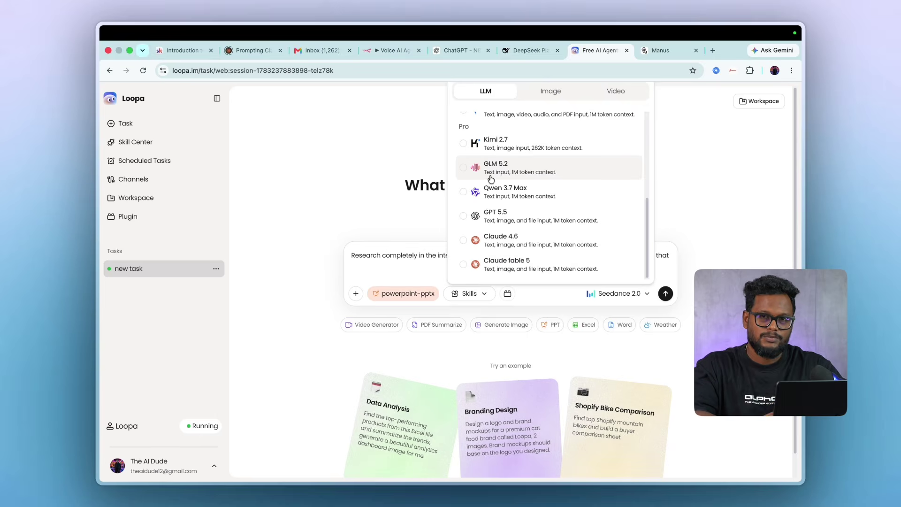
{"action": "scroll", "coordinate": [491, 178], "scroll_direction": "up", "scroll_amount": 3}
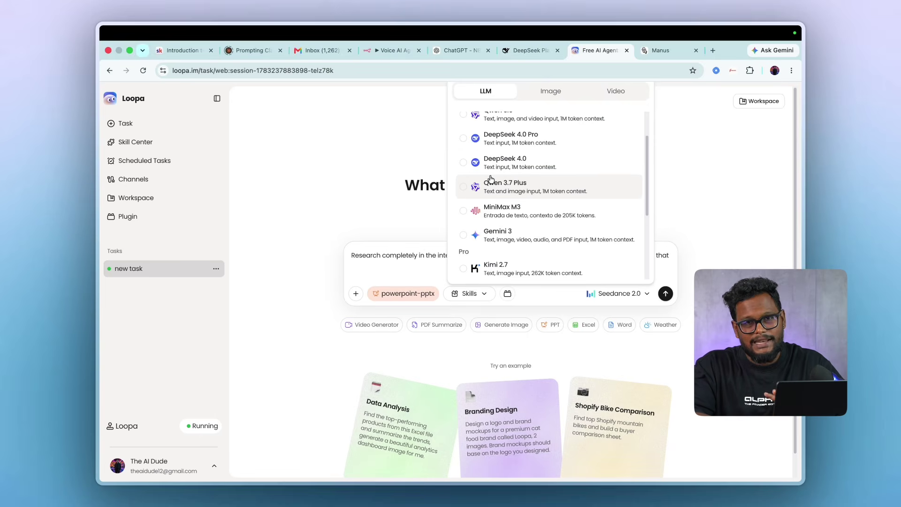
{"action": "scroll", "coordinate": [490, 179], "scroll_direction": "up", "scroll_amount": 1}
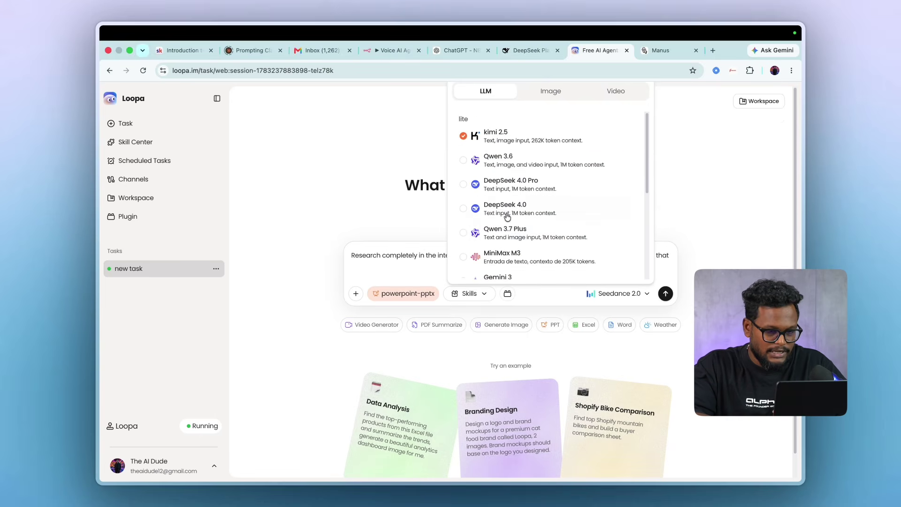
{"action": "scroll", "coordinate": [505, 211], "scroll_direction": "down", "scroll_amount": 4}
{"action": "scroll", "coordinate": [506, 213], "scroll_direction": "up", "scroll_amount": 5}
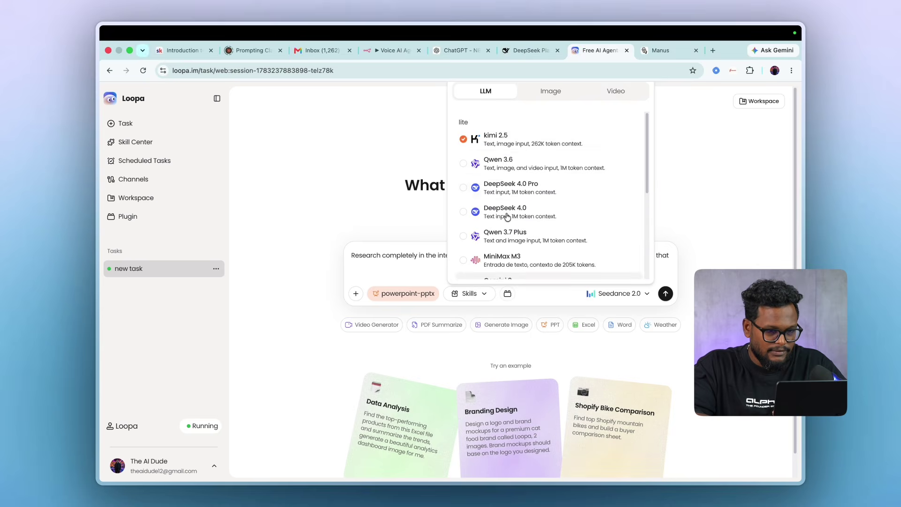
{"action": "left_click", "coordinate": [505, 141]}
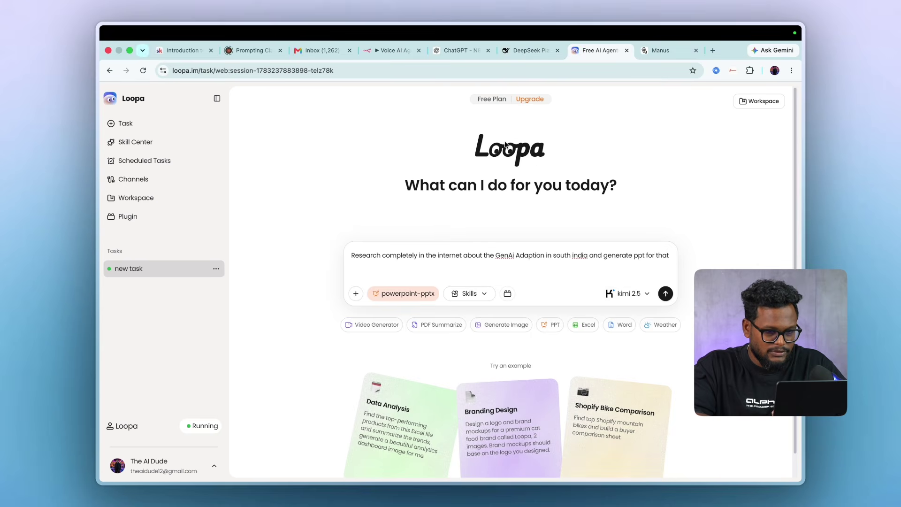
{"action": "left_click", "coordinate": [664, 294]}
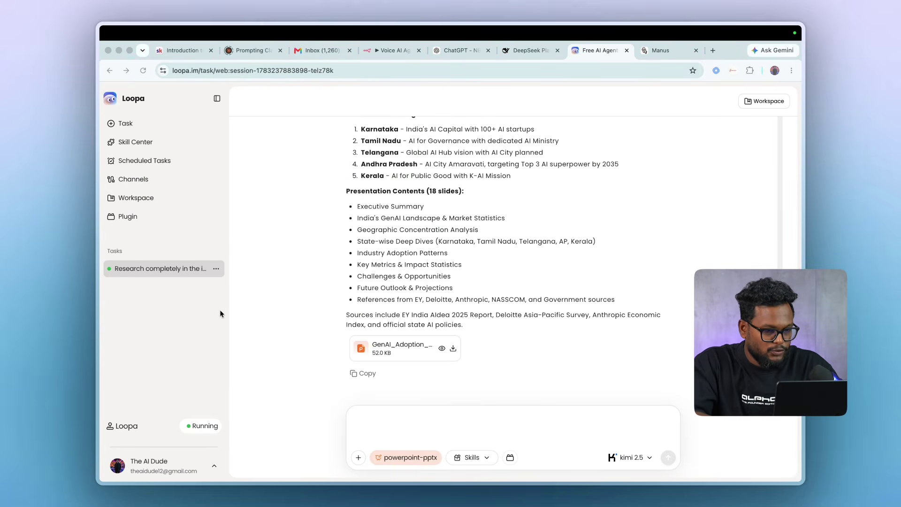
Step: Download the generated GenAI_Adoption_South_India presentation from the task's reply and open it in PowerPoint
{"action": "scroll", "coordinate": [444, 218], "scroll_direction": "up", "scroll_amount": 1}
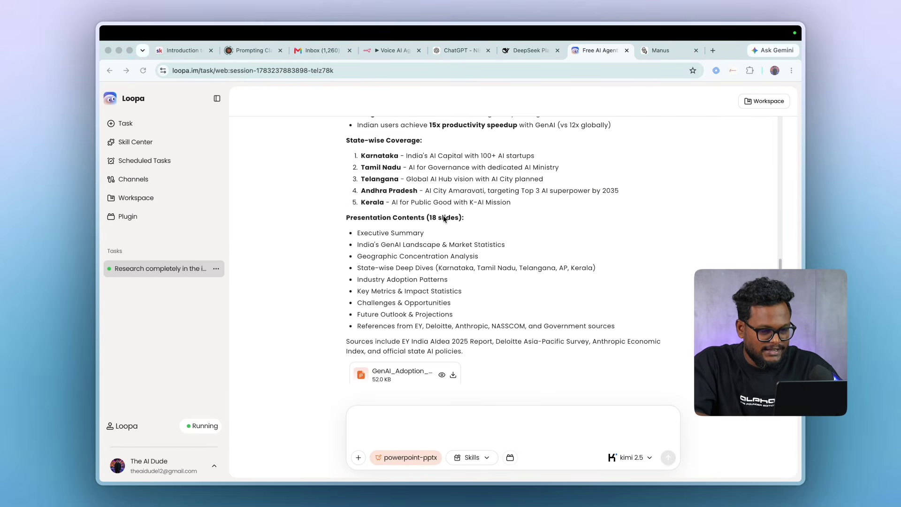
{"action": "left_click", "coordinate": [400, 379]}
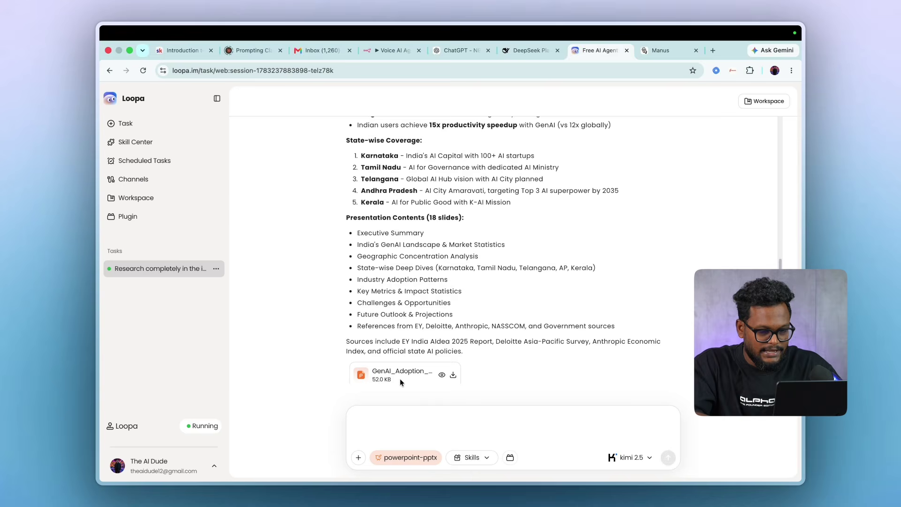
{"action": "left_click", "coordinate": [454, 374]}
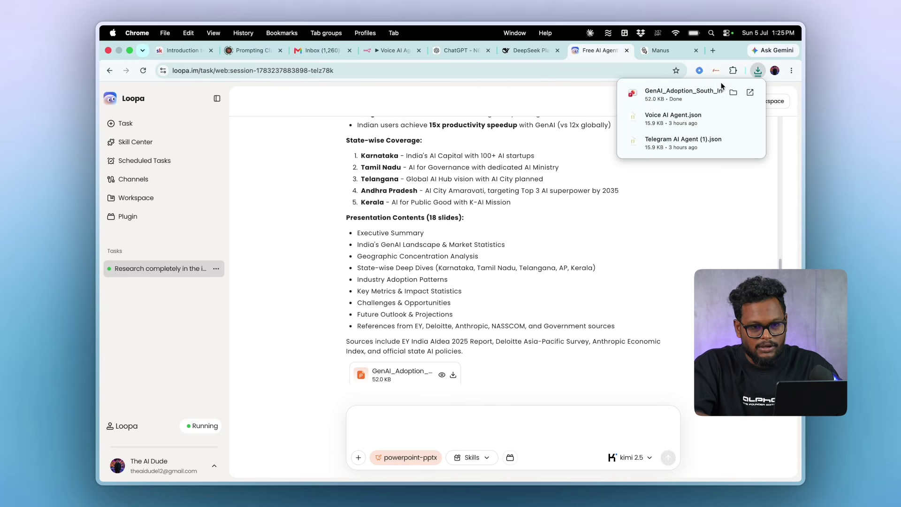
{"action": "left_click", "coordinate": [749, 93]}
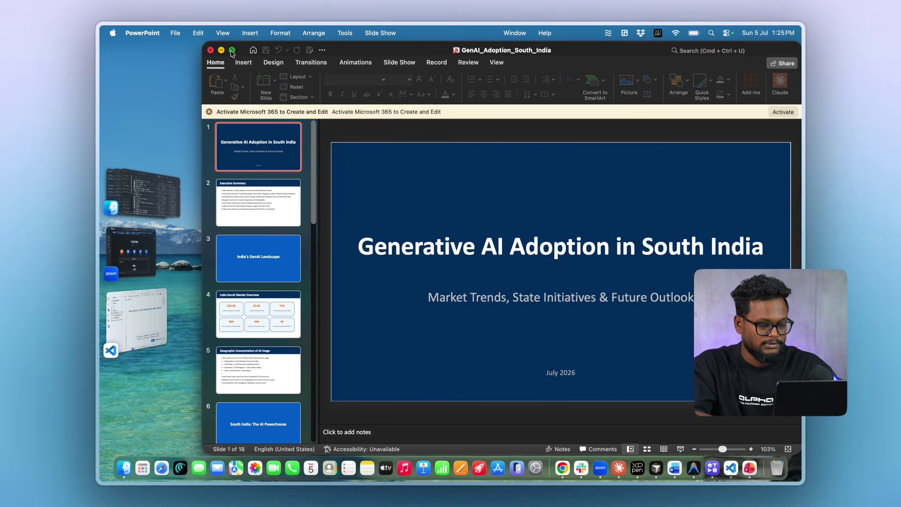
Step: Expand the presentation window to full screen and review the Executive Summary slide
{"action": "left_click", "coordinate": [232, 50]}
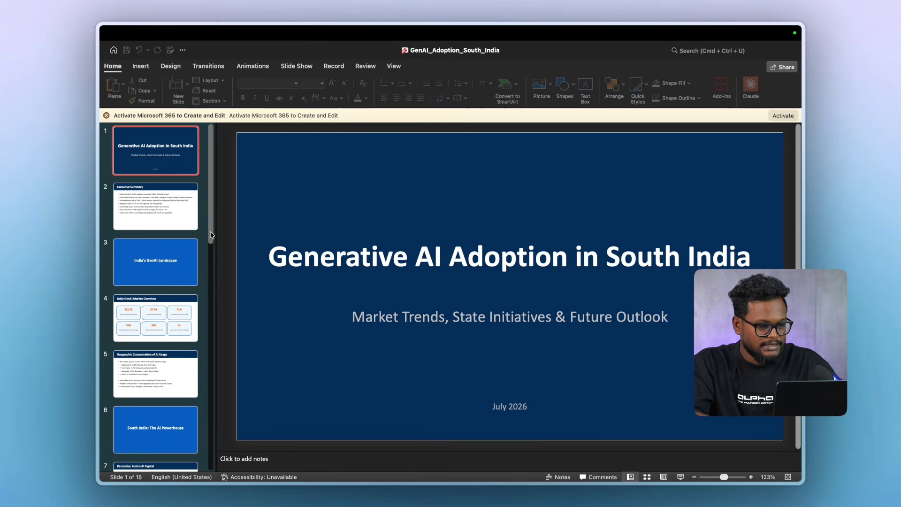
{"action": "left_click", "coordinate": [181, 210]}
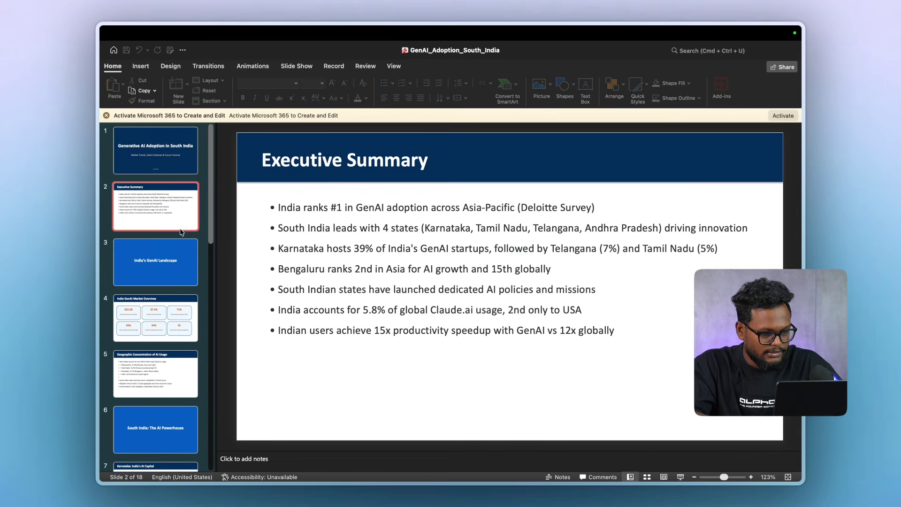
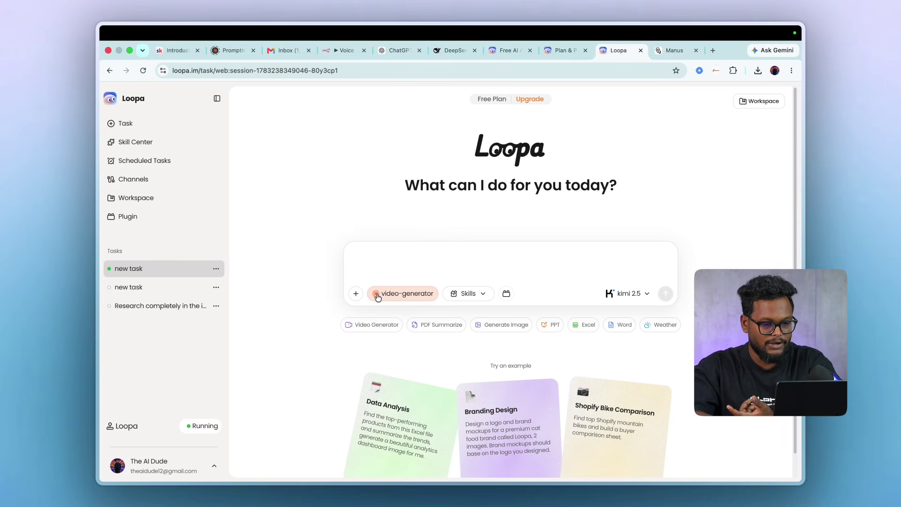
Step: In Loopa's new task, look through the available LLMs and video generation models without changing the selection
{"action": "left_click", "coordinate": [625, 295]}
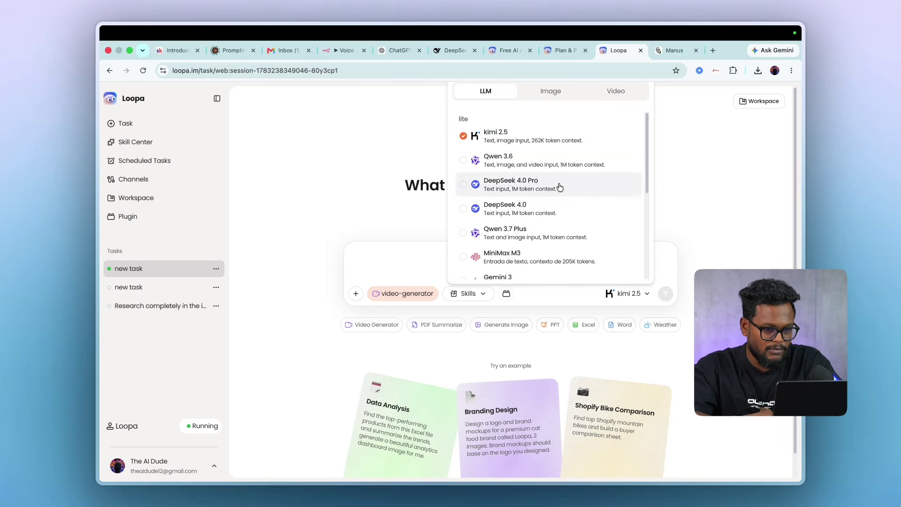
{"action": "scroll", "coordinate": [559, 188], "scroll_direction": "down", "scroll_amount": 3}
{"action": "left_click", "coordinate": [608, 90]}
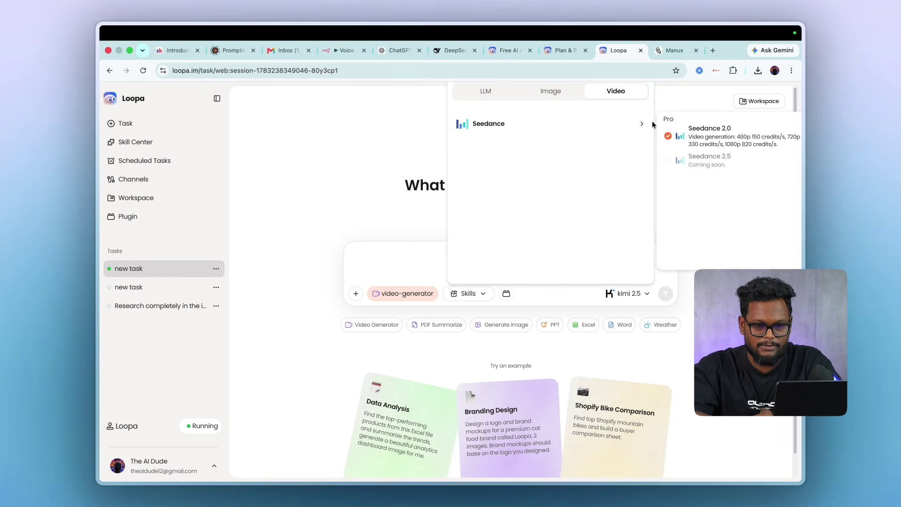
{"action": "left_click", "coordinate": [384, 251]}
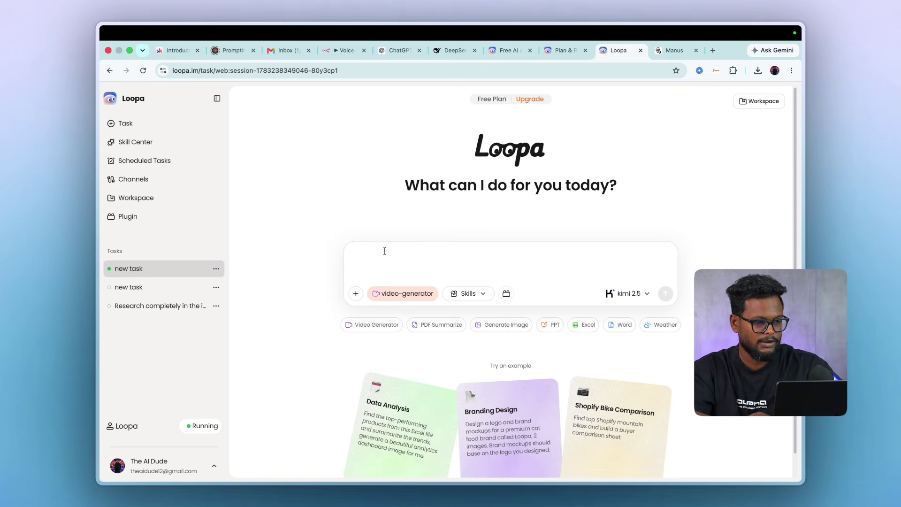
Step: Examine Loopa's Scheduled Tasks, Channels, Workspace and Plugin pages, including the files in workspace storage
{"action": "left_click", "coordinate": [170, 168]}
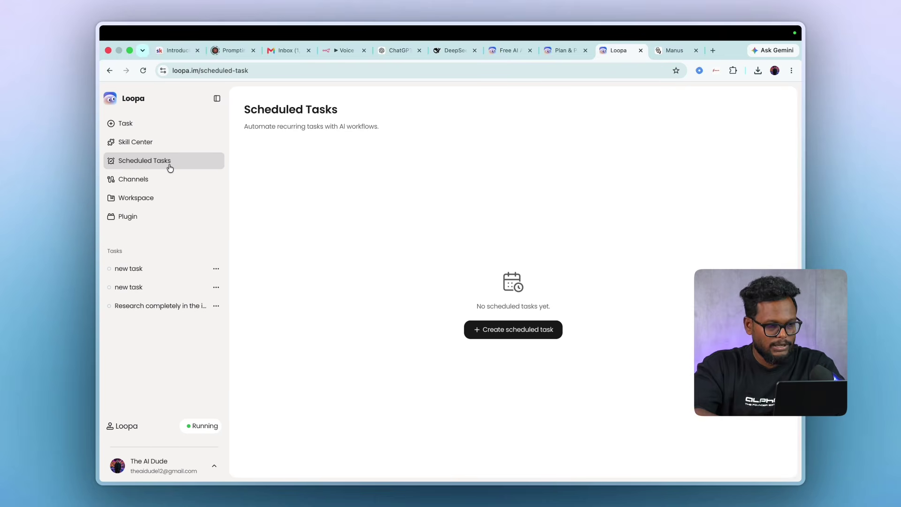
{"action": "left_click", "coordinate": [153, 180]}
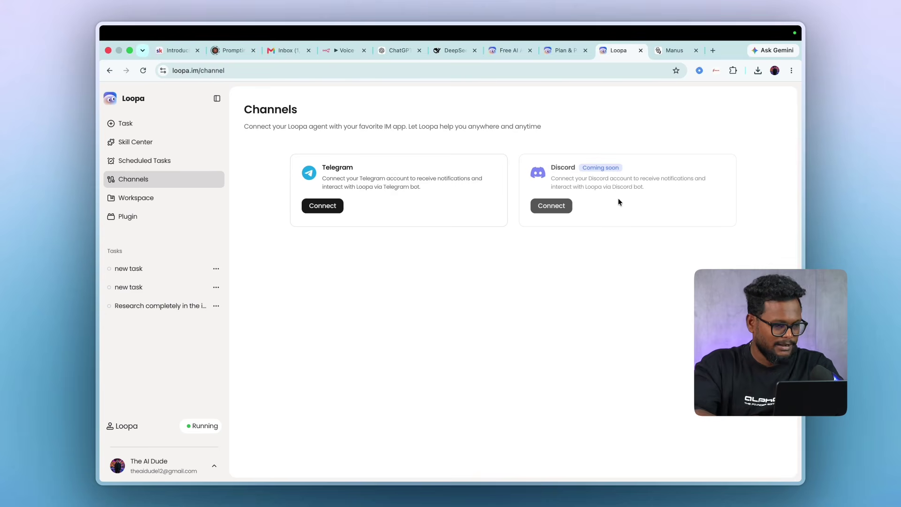
{"action": "left_click", "coordinate": [157, 199]}
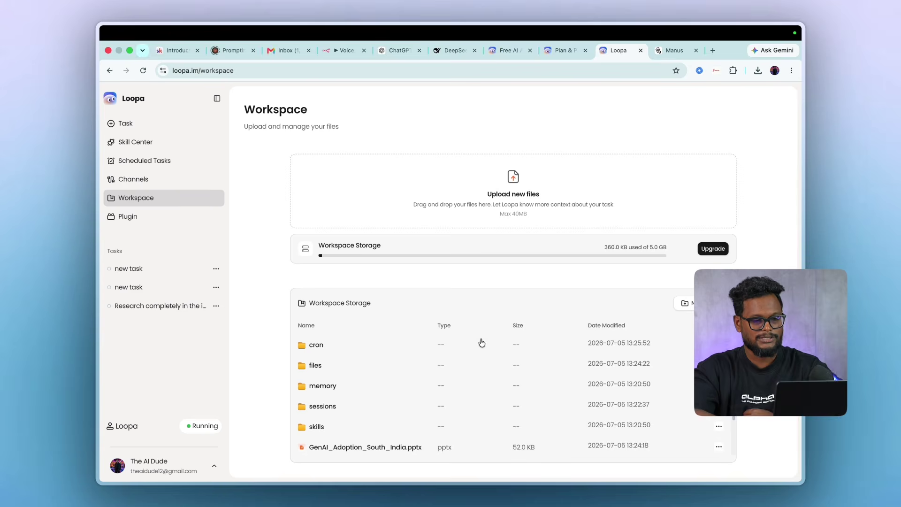
{"action": "scroll", "coordinate": [472, 364], "scroll_direction": "down", "scroll_amount": 2}
{"action": "scroll", "coordinate": [472, 364], "scroll_direction": "up", "scroll_amount": 2}
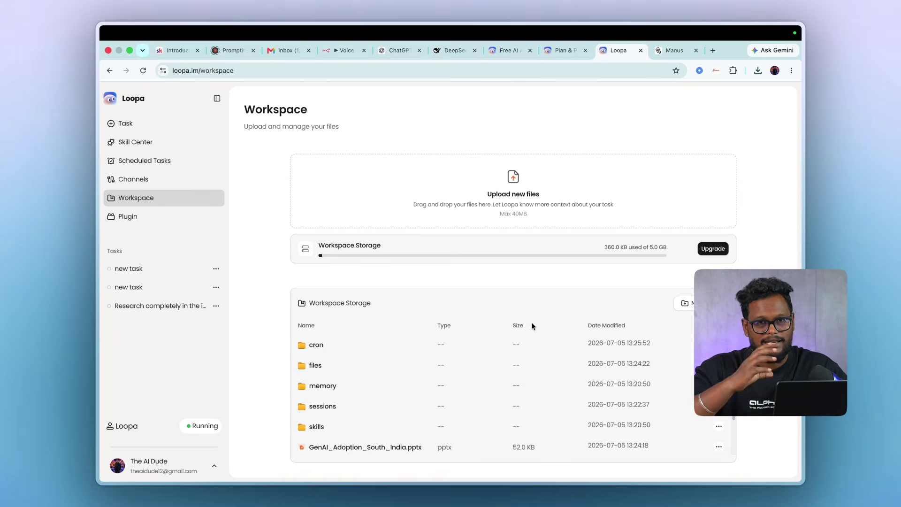
{"action": "left_click", "coordinate": [166, 222]}
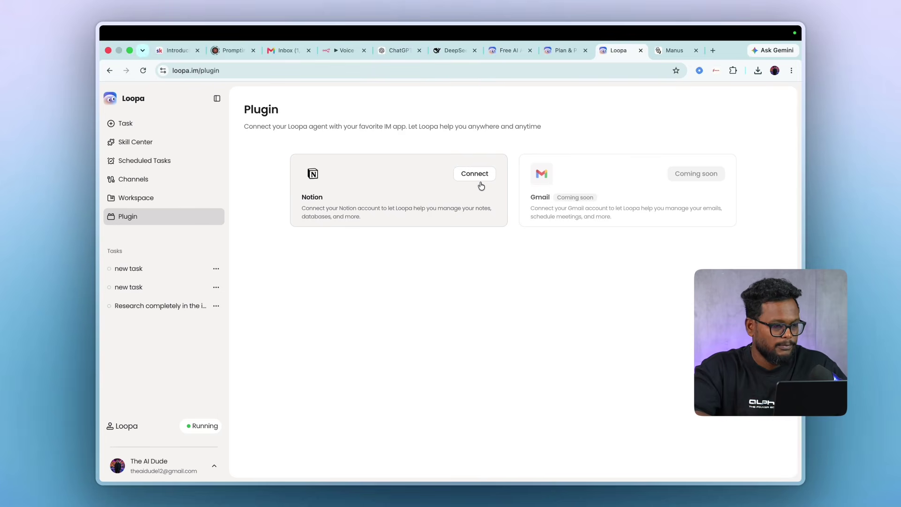
Step: Start a new task, replacing the video-generator skill with image-generator
{"action": "left_click", "coordinate": [145, 130]}
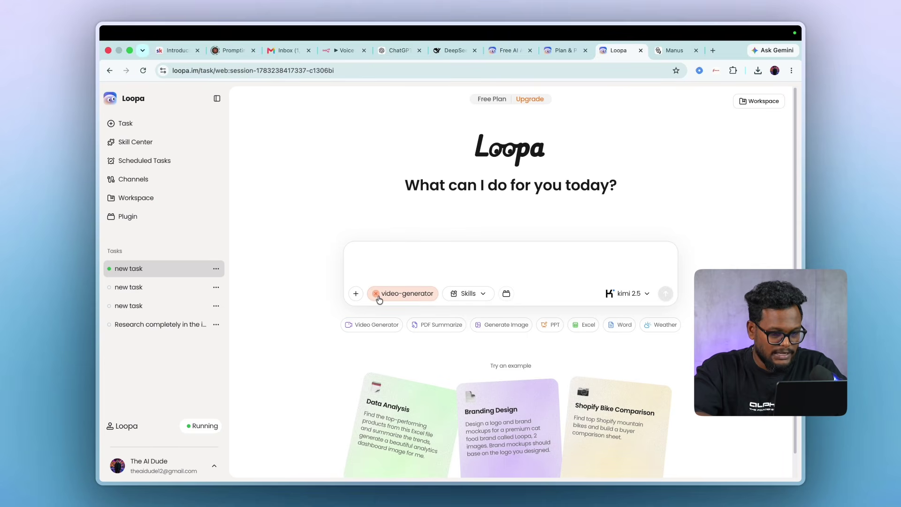
{"action": "left_click", "coordinate": [377, 294]}
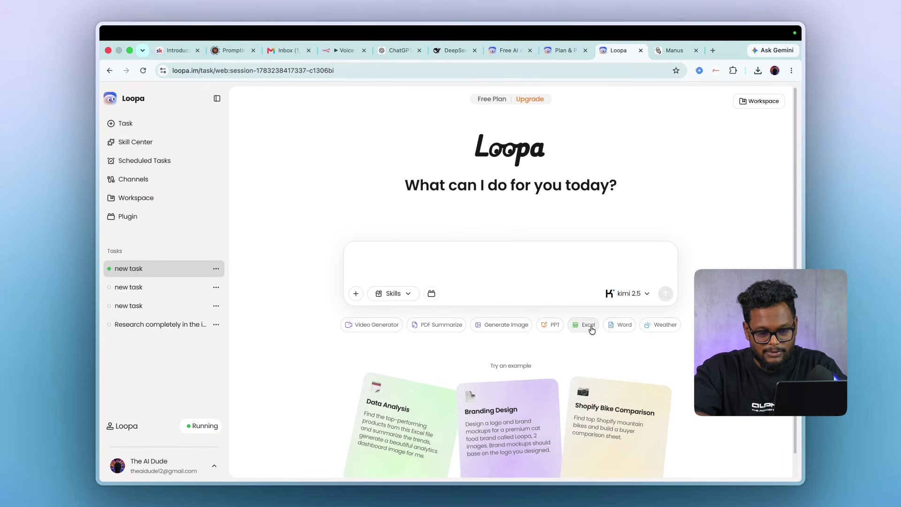
{"action": "left_click", "coordinate": [496, 331]}
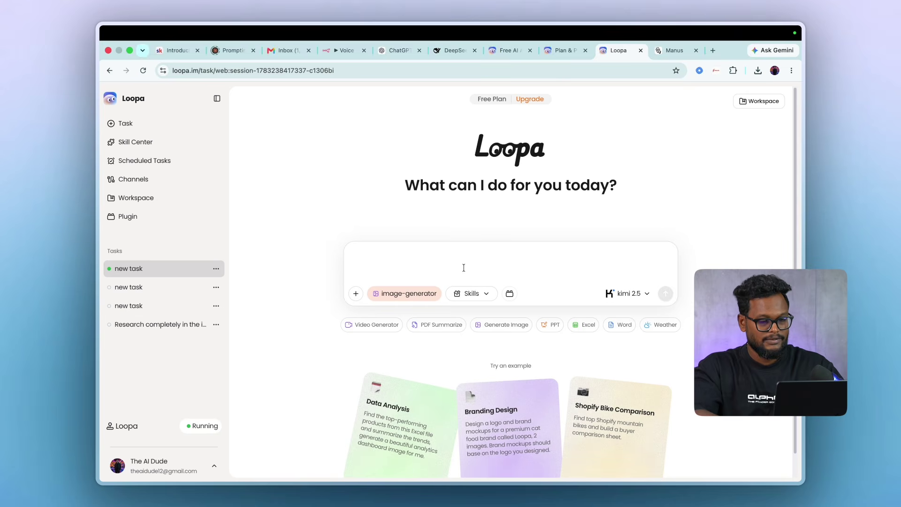
Step: Submit the prompt "Create an image - Dragon Ballz charcter fighting scene Goku vs Vegeta"
{"action": "type", "text": "Create a"}
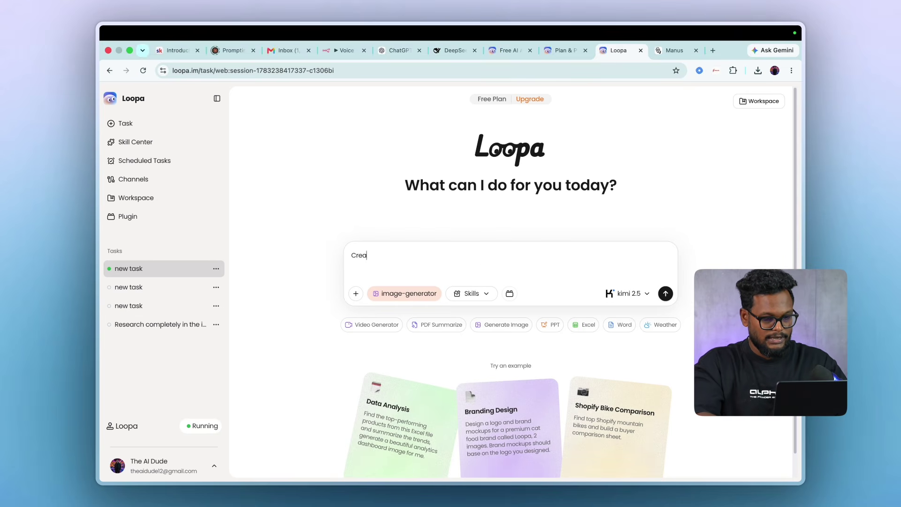
{"action": "key", "text": "BackSpace"}
{"action": "key", "text": "BackSpace"}
{"action": "key", "text": "BackSpace"}
{"action": "type", "text": "r"}
{"action": "key", "text": "BackSpace"}
{"action": "type", "text": "e an image - Dragon Ballz charcter fighting scene Goku vs Vegeta"}
{"action": "key", "text": "Return"}
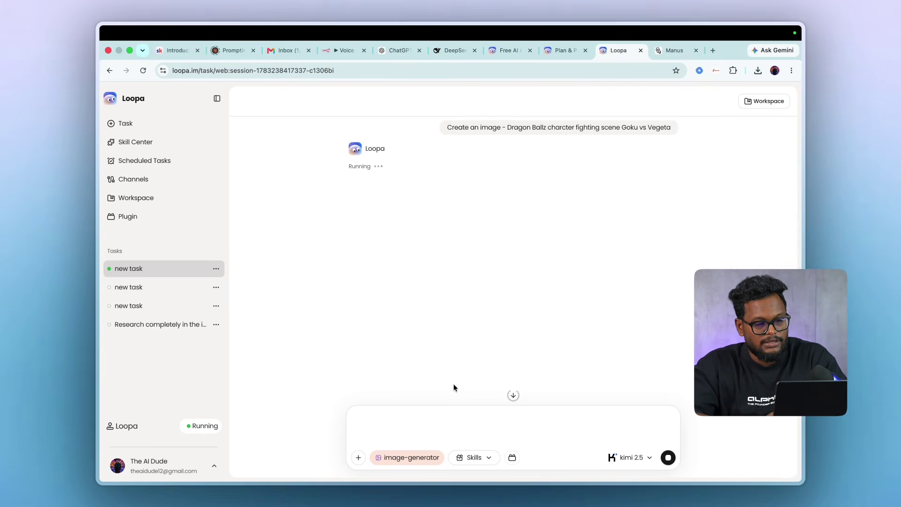
Step: Check which image generation models are available while the image task runs
{"action": "left_click", "coordinate": [631, 457]}
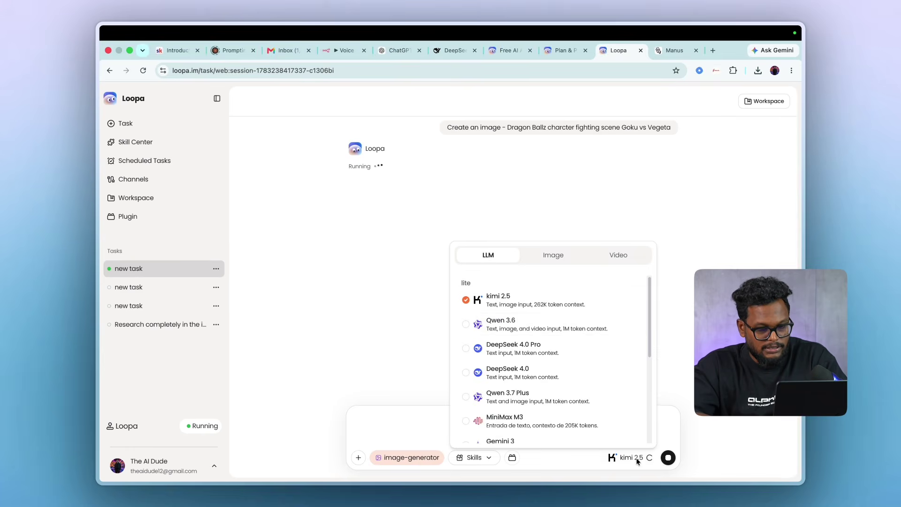
{"action": "left_click", "coordinate": [554, 256]}
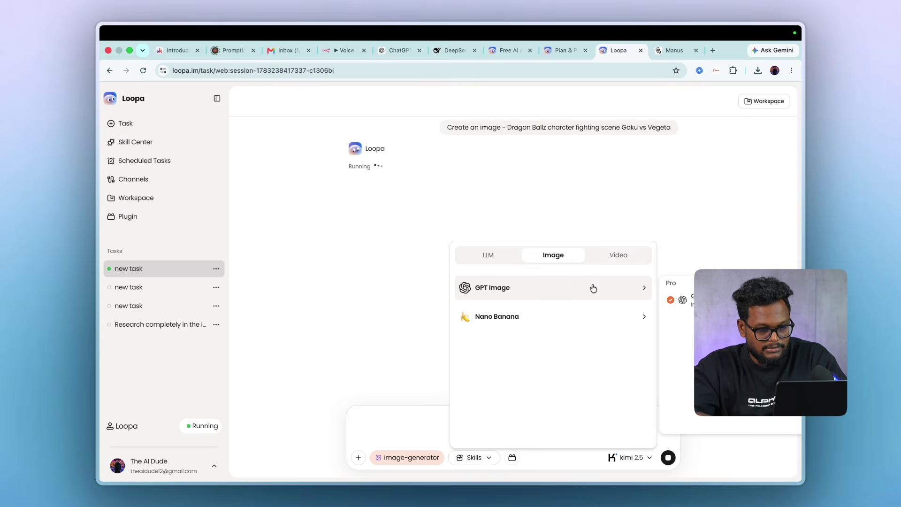
{"action": "left_click", "coordinate": [497, 189]}
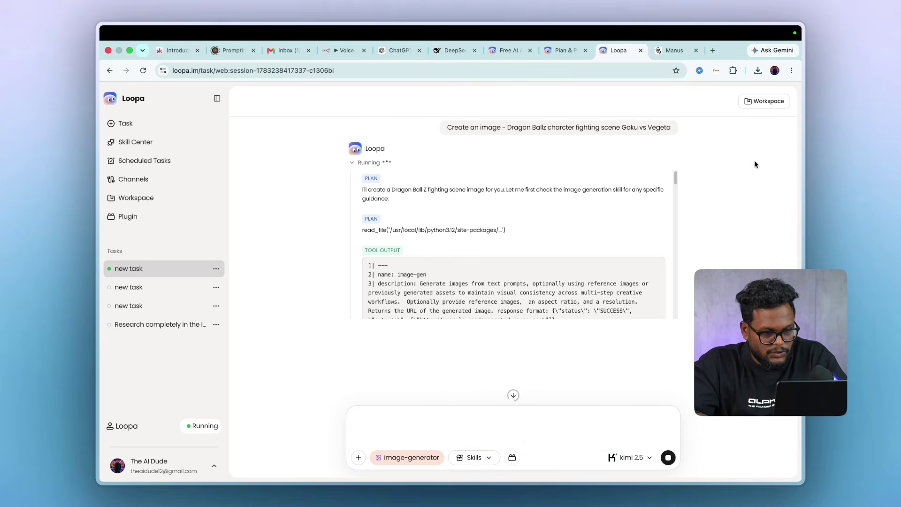
Step: Read through the image task's plan and tool output down to the reply with the generated file
{"action": "left_click_drag", "start_coordinate": [368, 190], "coordinate": [445, 198]}
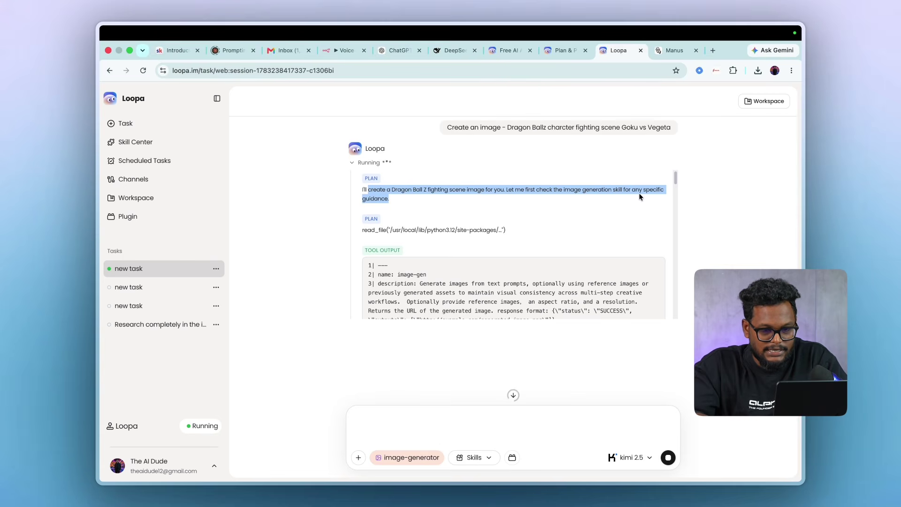
{"action": "left_click", "coordinate": [384, 208]}
{"action": "scroll", "coordinate": [385, 207], "scroll_direction": "down", "scroll_amount": 15}
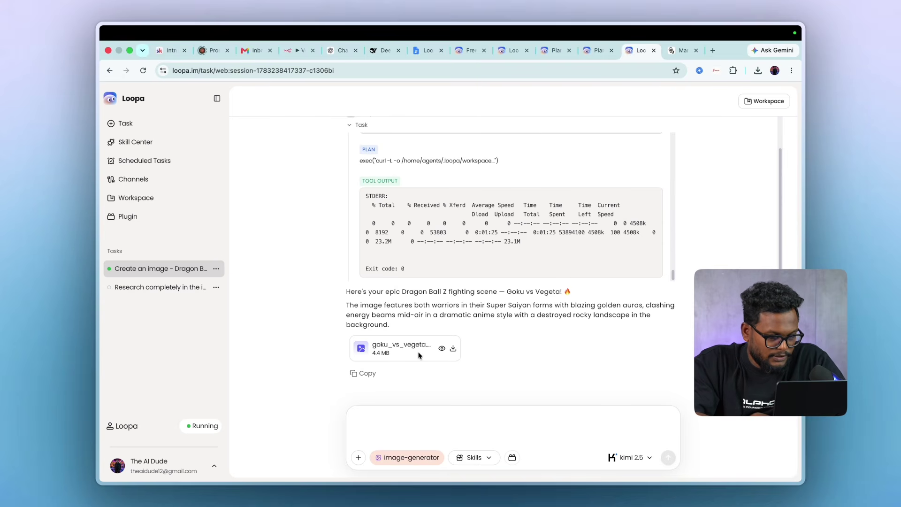
Step: Download the generated Goku vs Vegeta image from the reply, preview it and close the preview
{"action": "left_click", "coordinate": [453, 348]}
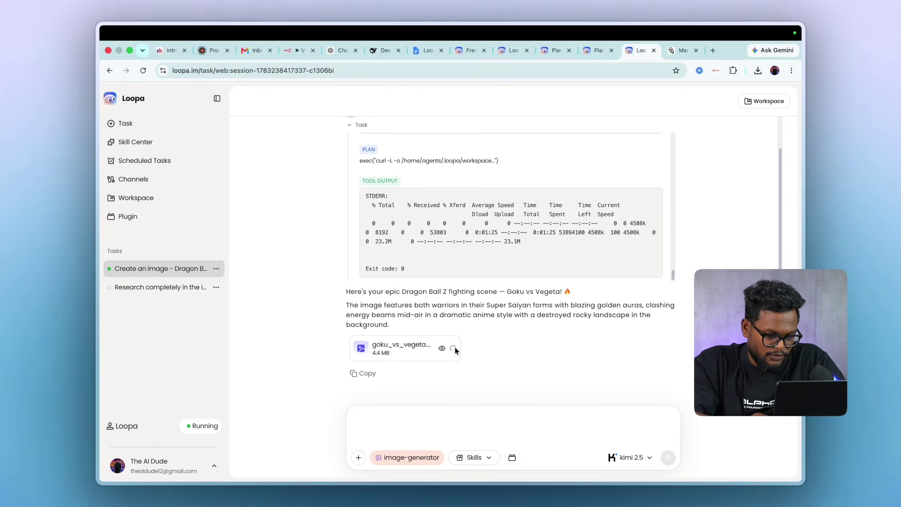
{"action": "left_click", "coordinate": [442, 349]}
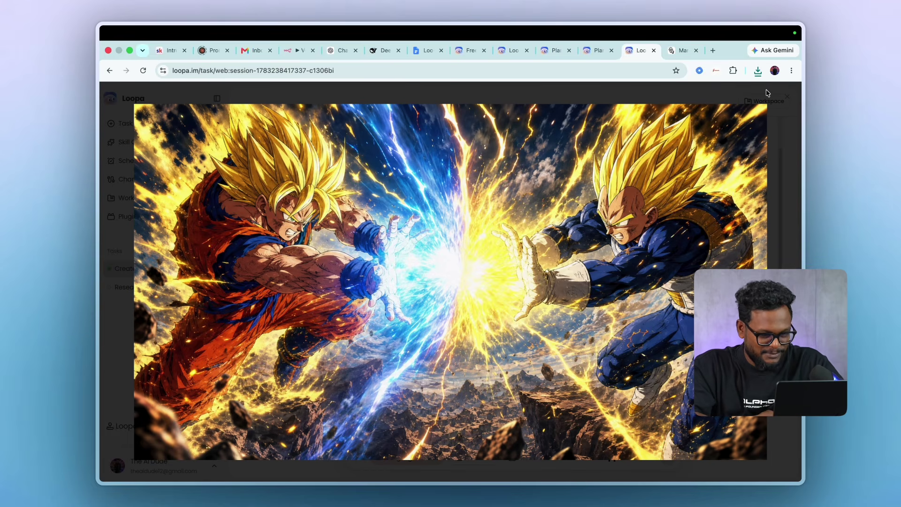
{"action": "left_click", "coordinate": [775, 103]}
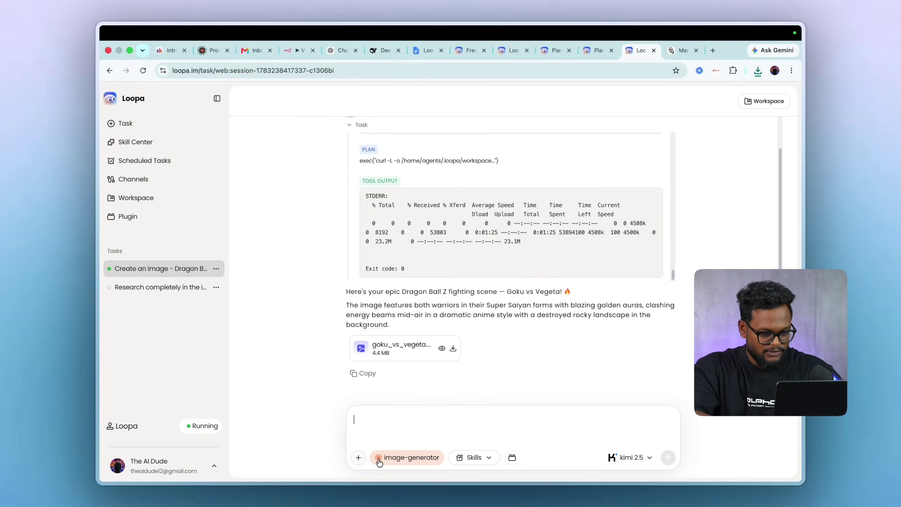
Step: Switch the skill for the task's next message to video-generator
{"action": "left_click", "coordinate": [467, 458]}
{"action": "left_click", "coordinate": [399, 393]}
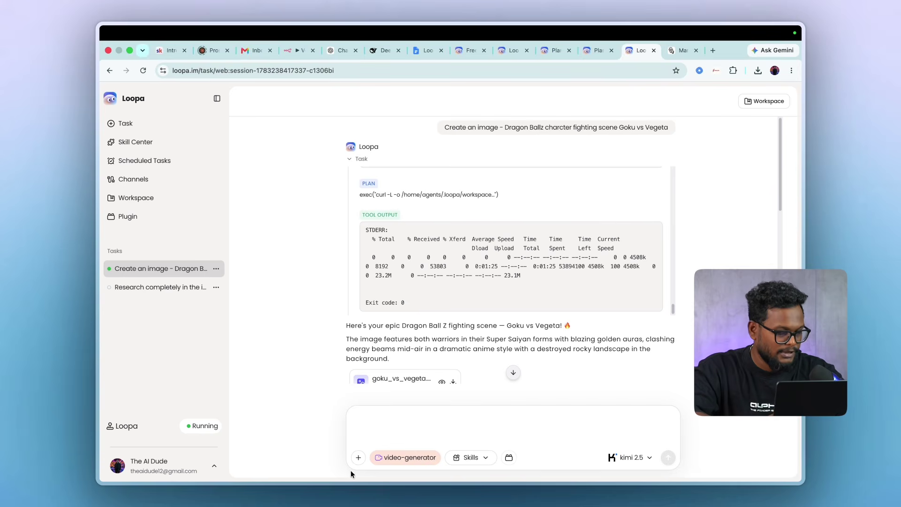
Step: Check the account's free credits and image allowance, and compare the prices, credits and features of the Free, Ultra and Pro plans
{"action": "left_click", "coordinate": [165, 458]}
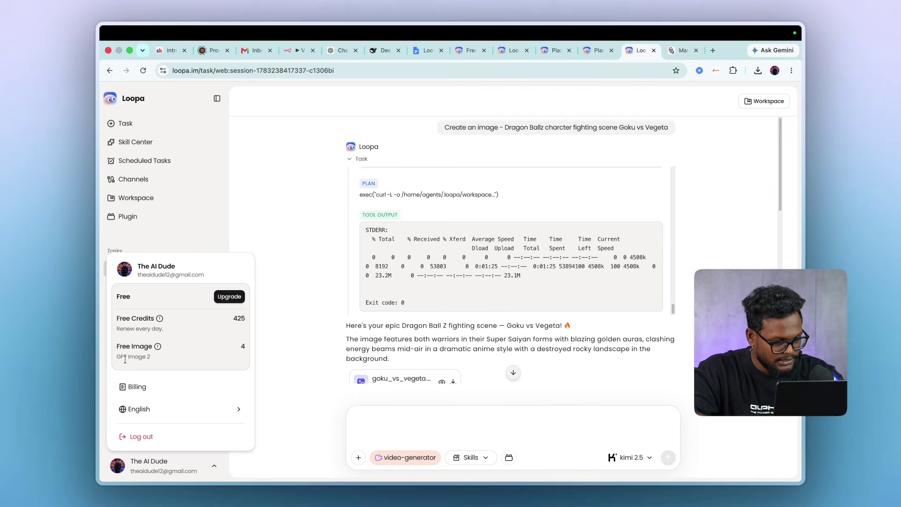
{"action": "left_click", "coordinate": [238, 297]}
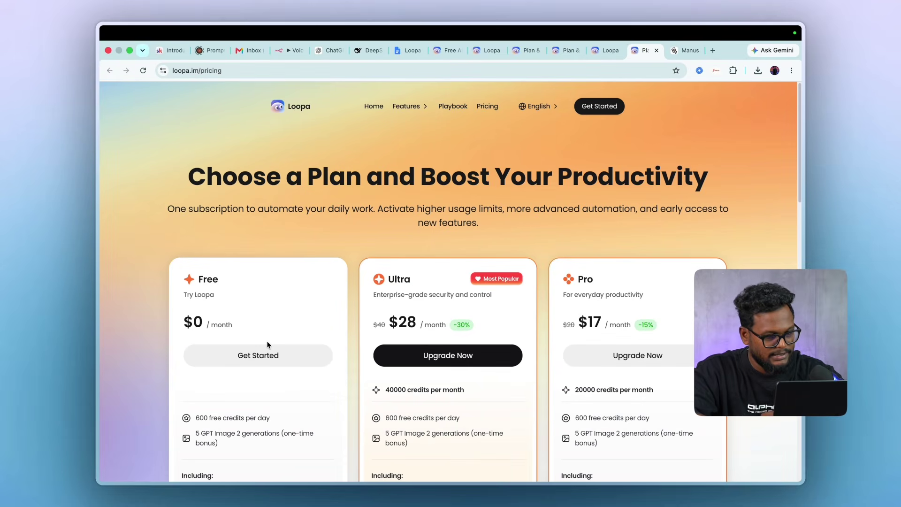
{"action": "scroll", "coordinate": [268, 344], "scroll_direction": "down", "scroll_amount": 2}
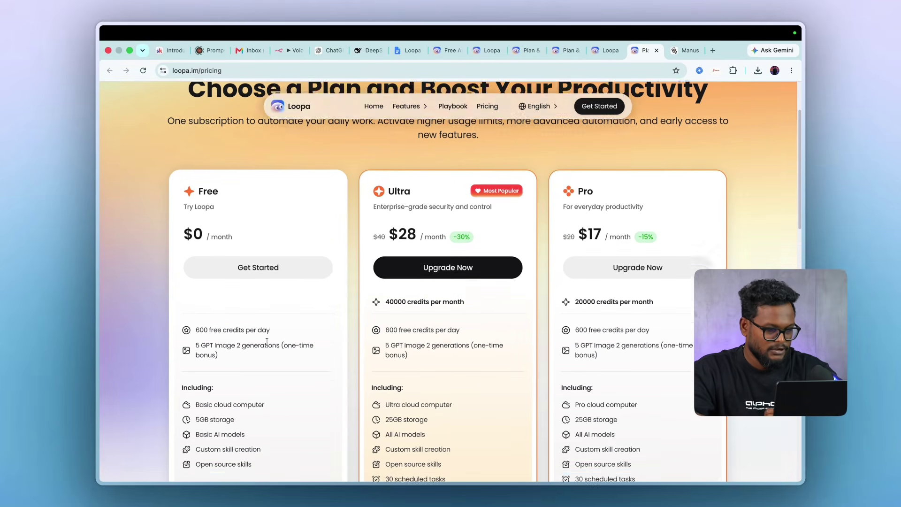
{"action": "scroll", "coordinate": [268, 342], "scroll_direction": "down", "scroll_amount": 2}
{"action": "scroll", "coordinate": [267, 342], "scroll_direction": "up", "scroll_amount": 4}
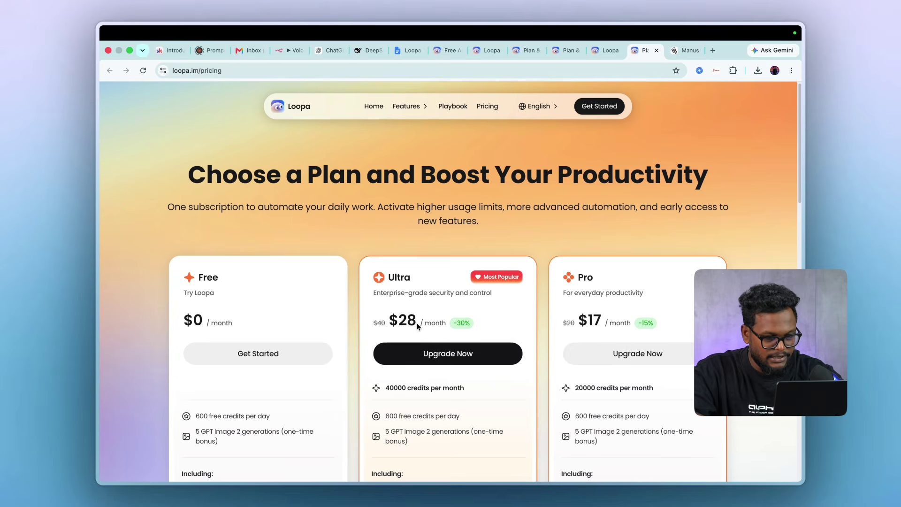
{"action": "scroll", "coordinate": [448, 323], "scroll_direction": "down", "scroll_amount": 1}
{"action": "scroll", "coordinate": [449, 324], "scroll_direction": "down", "scroll_amount": 4}
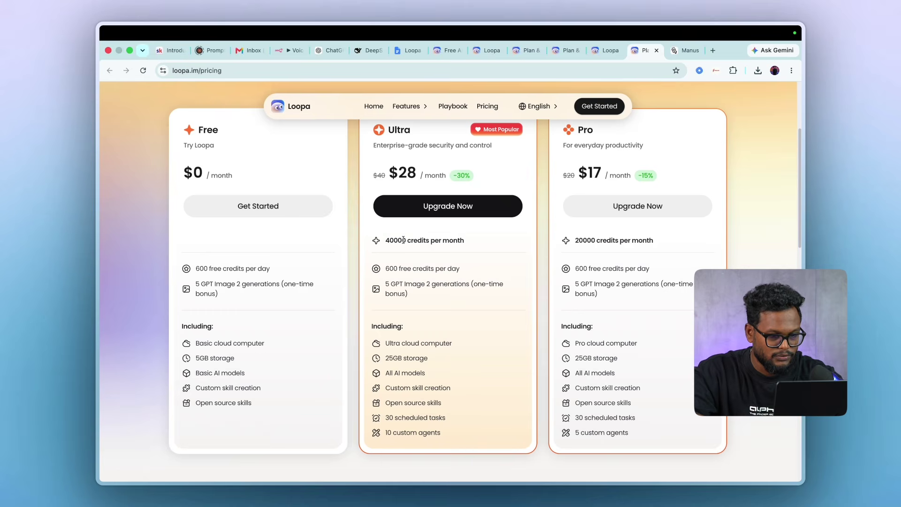
{"action": "scroll", "coordinate": [430, 241], "scroll_direction": "up", "scroll_amount": 2}
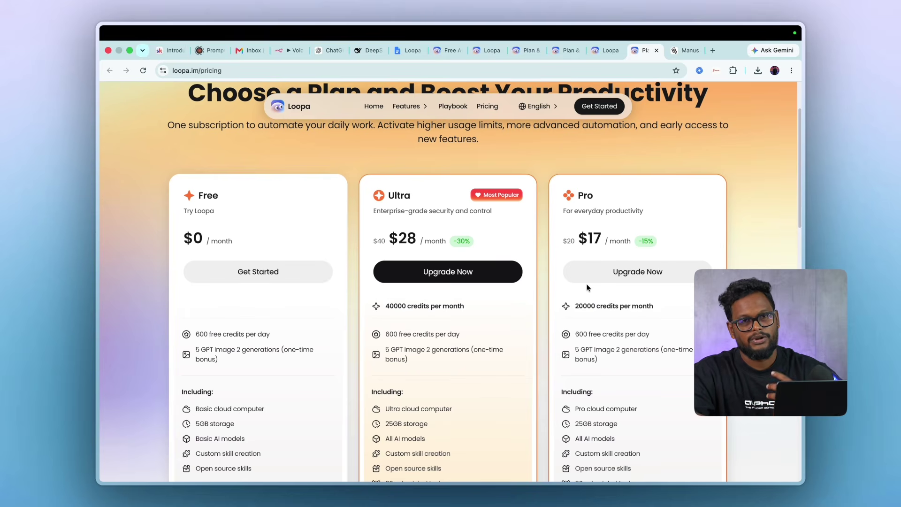
{"action": "scroll", "coordinate": [587, 283], "scroll_direction": "down", "scroll_amount": 4}
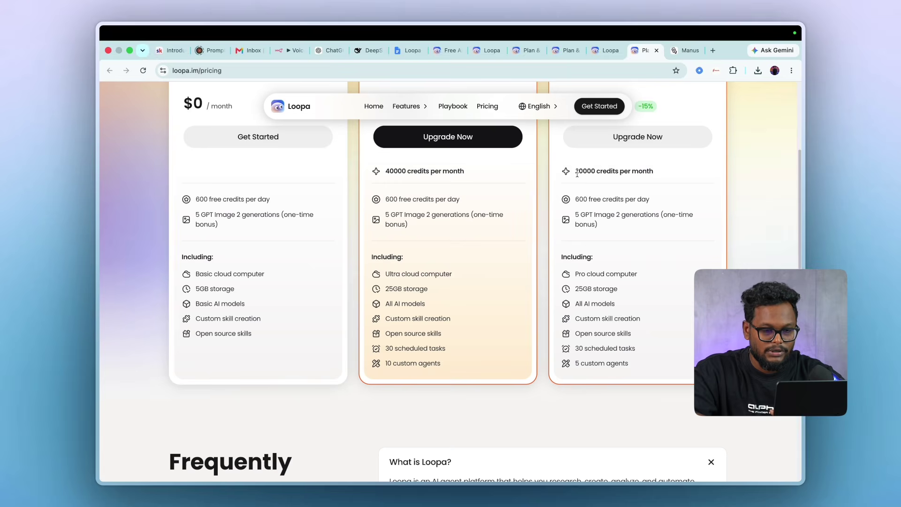
{"action": "left_click_drag", "start_coordinate": [577, 173], "coordinate": [661, 173]}
{"action": "scroll", "coordinate": [661, 173], "scroll_direction": "up", "scroll_amount": 3}
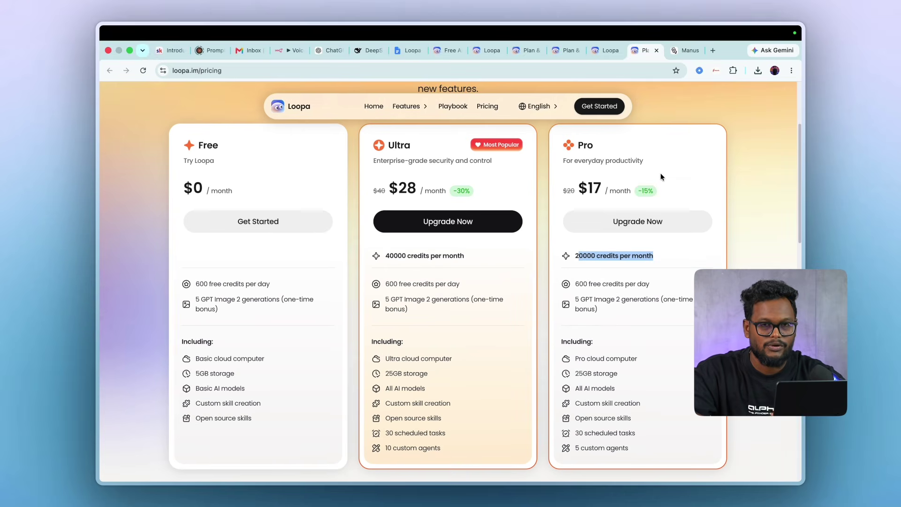